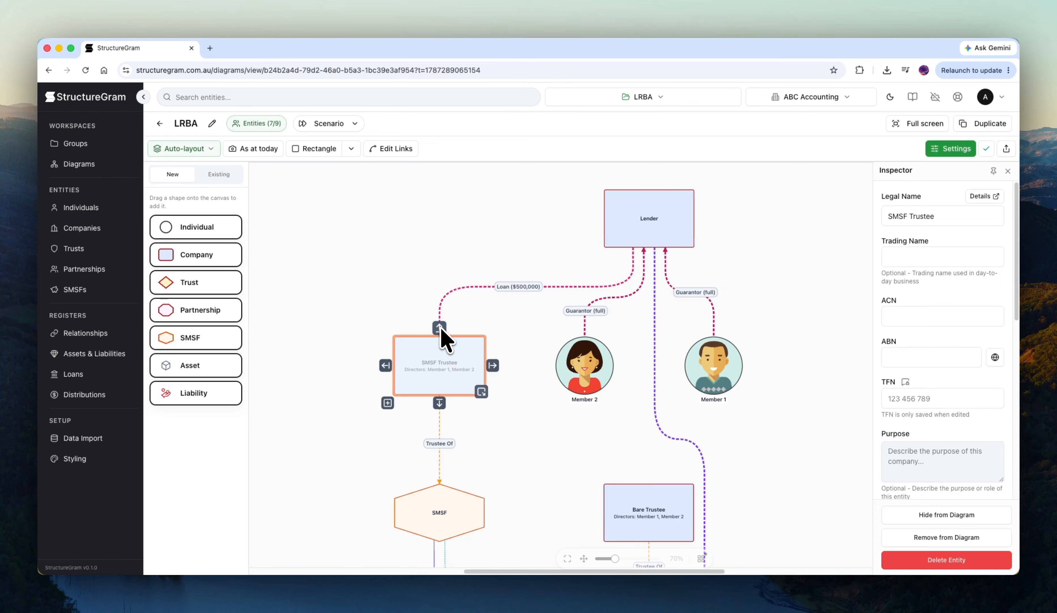
- Start a custom relationship from SMSF Trustee to Lender and label it "Makes repayments"
left_click_drag(439, 327, 650, 221)
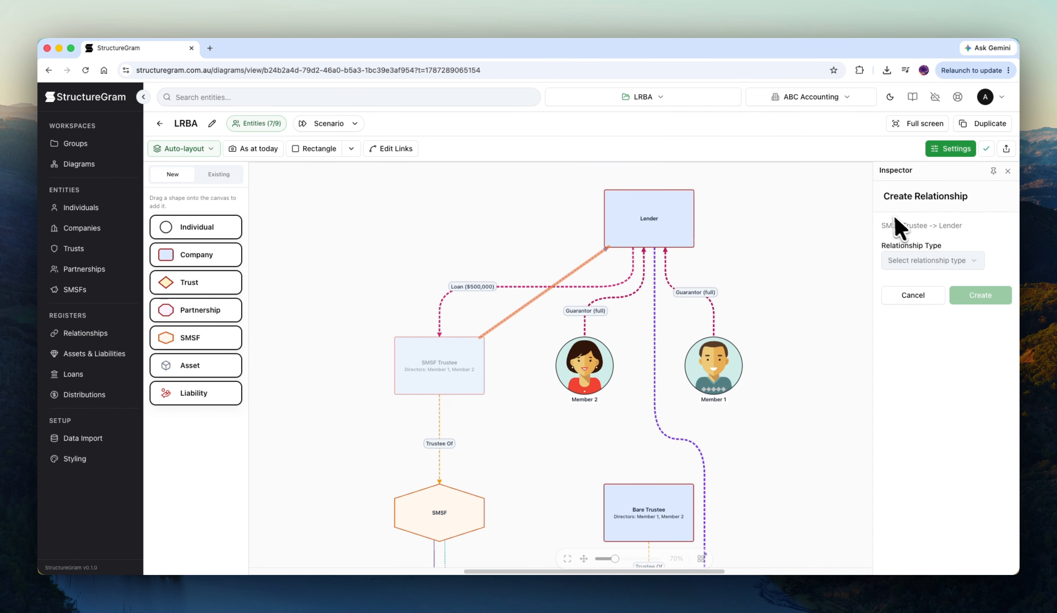
left_click(926, 260)
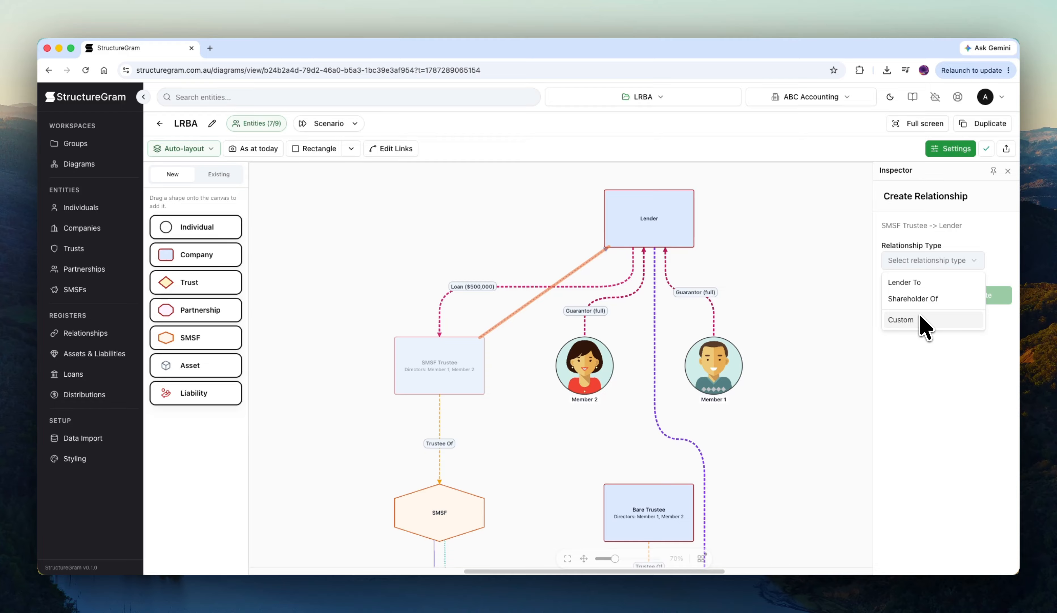
left_click(919, 322)
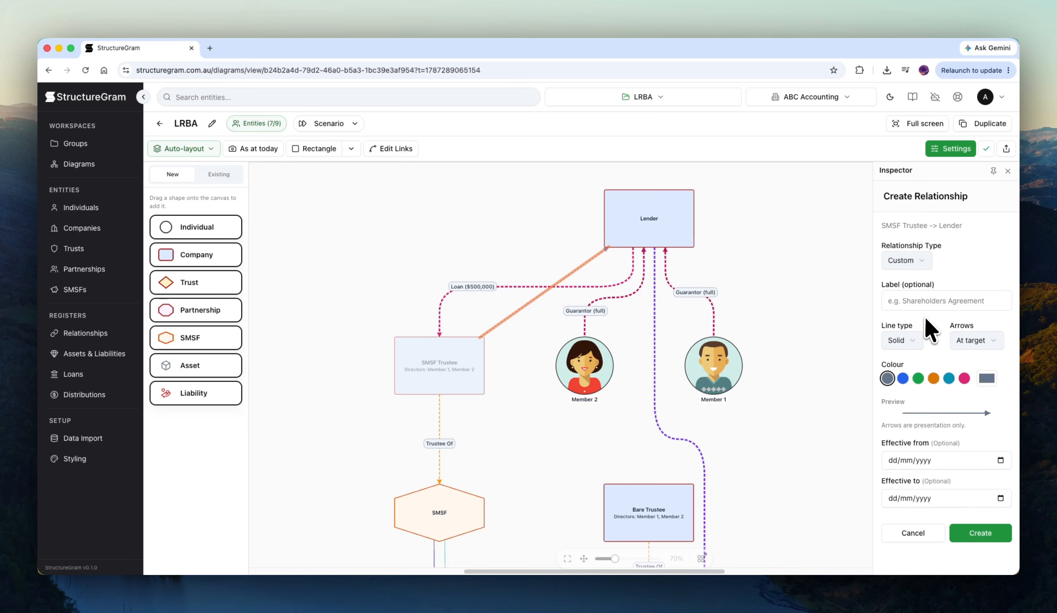
left_click(926, 301)
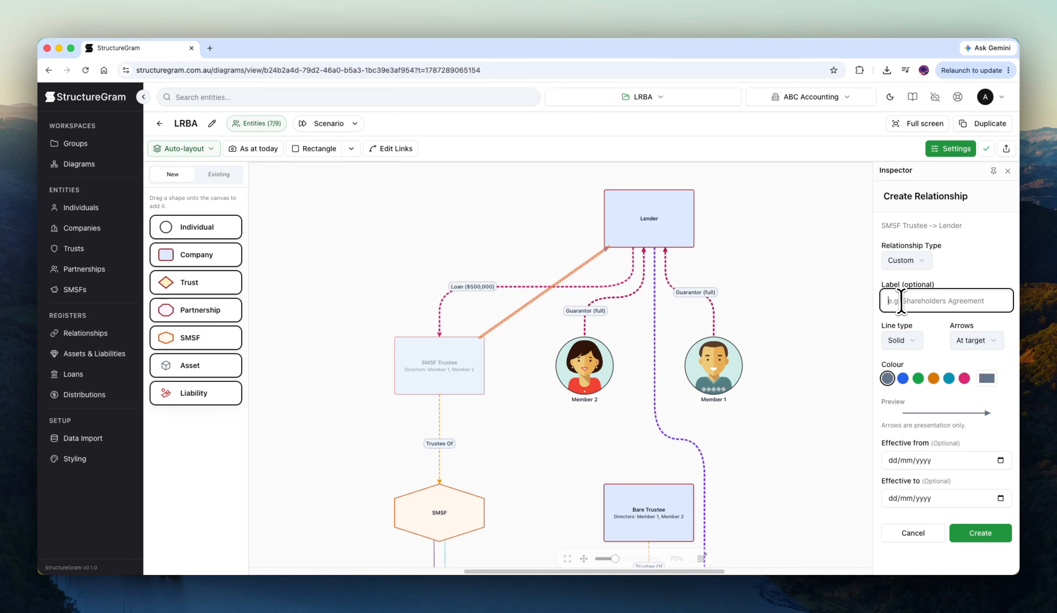
left_click(940, 322)
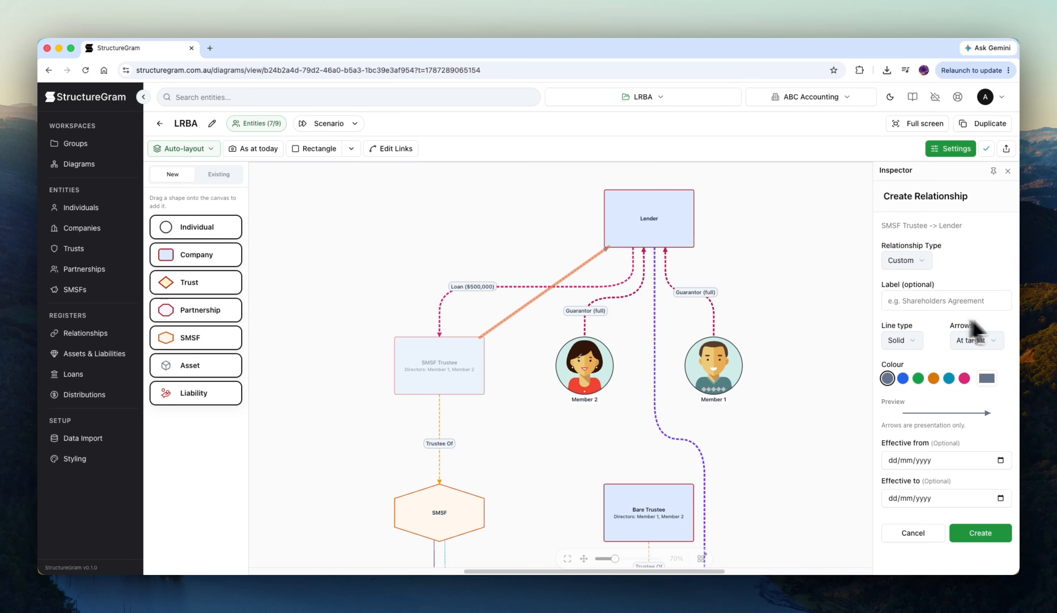
left_click(932, 300)
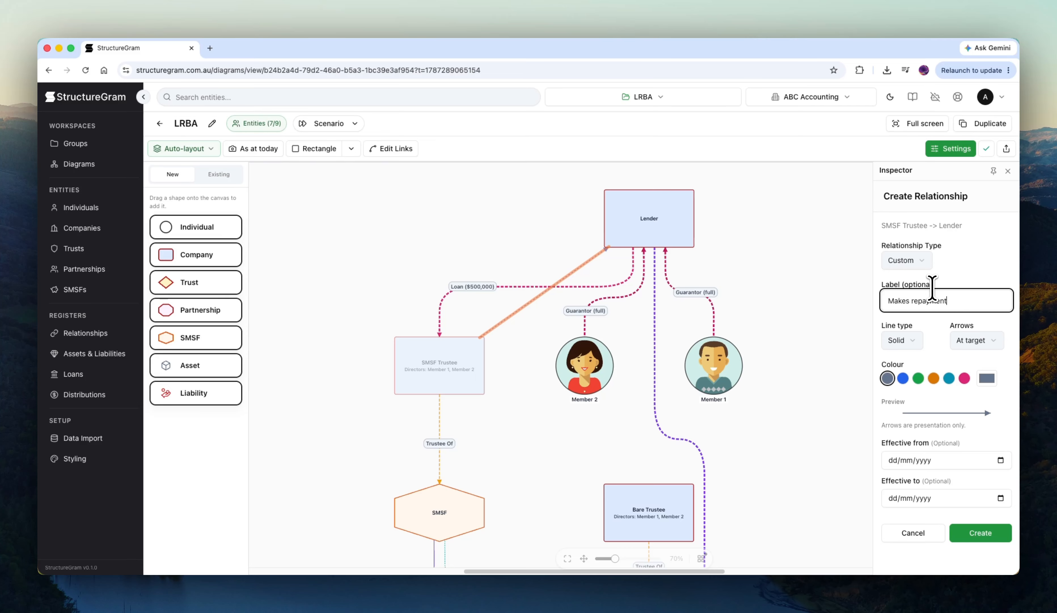
left_click(938, 336)
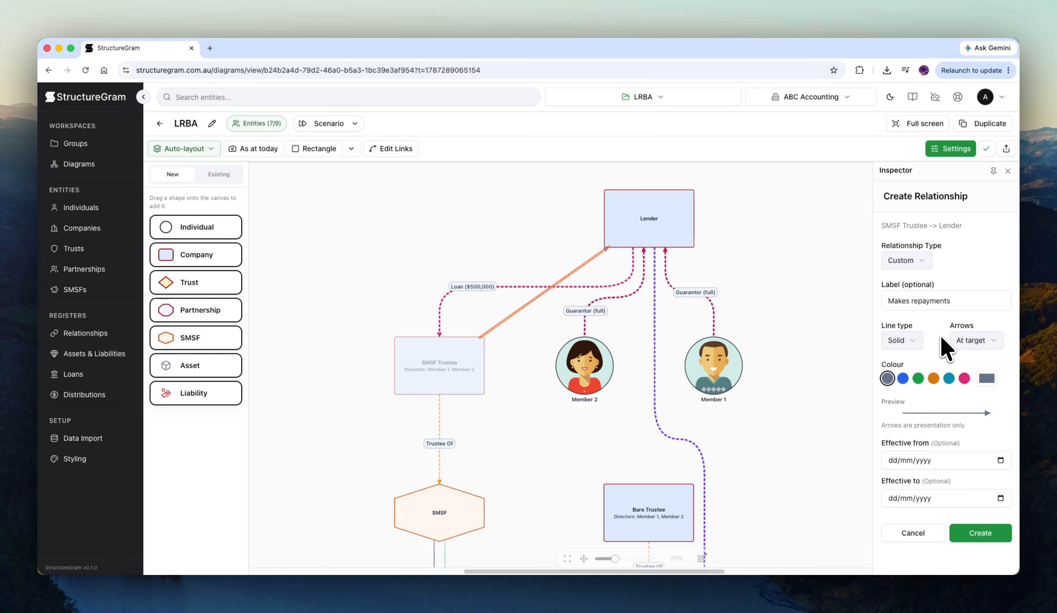
- Review the line type and arrow options, set the relationship's colour to green, and create it
left_click(909, 343)
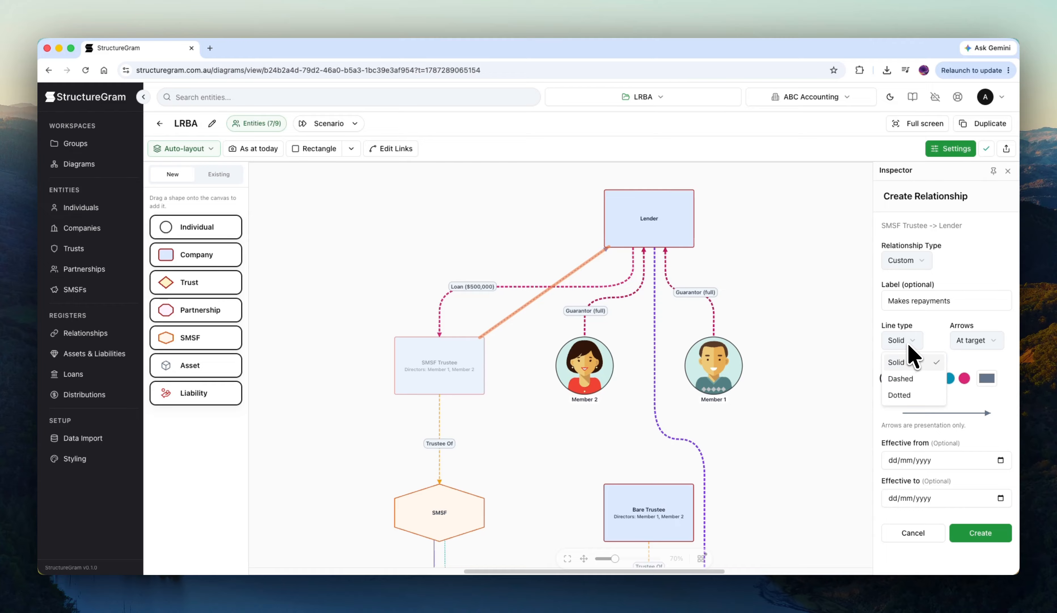
left_click(930, 343)
left_click(959, 339)
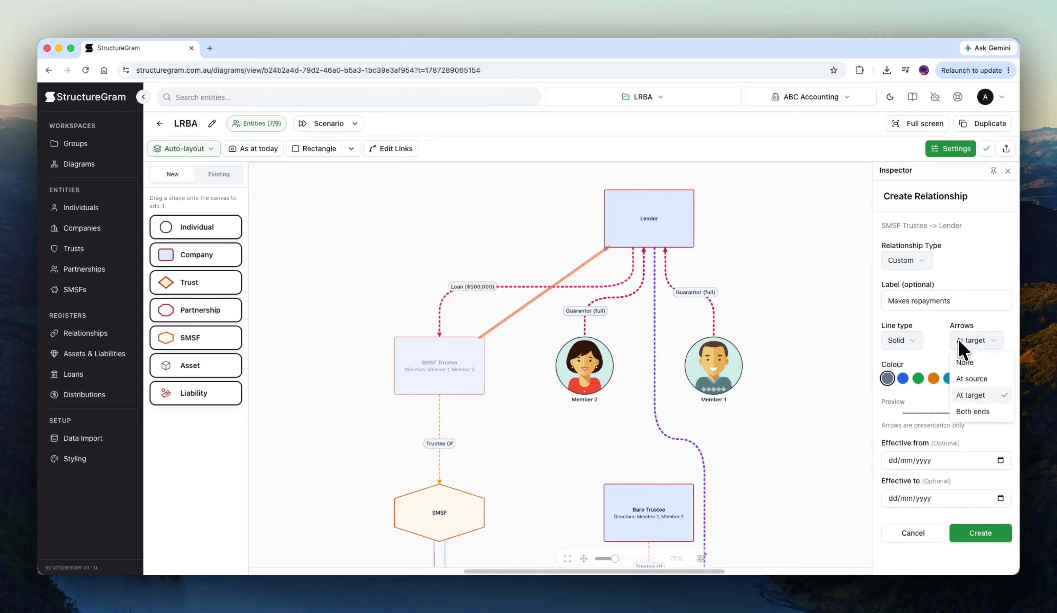
left_click(935, 326)
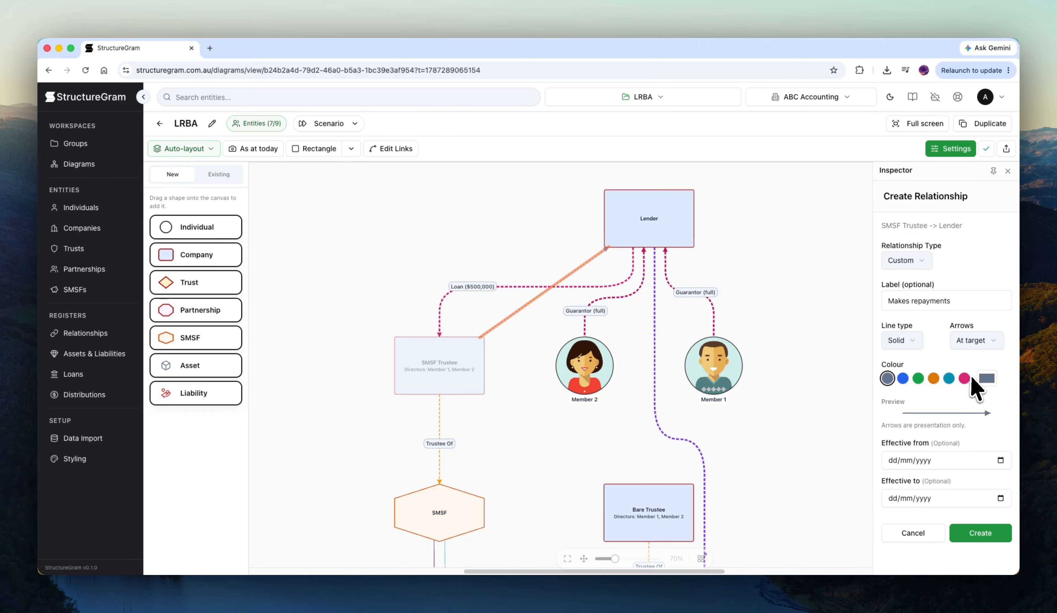
left_click(918, 378)
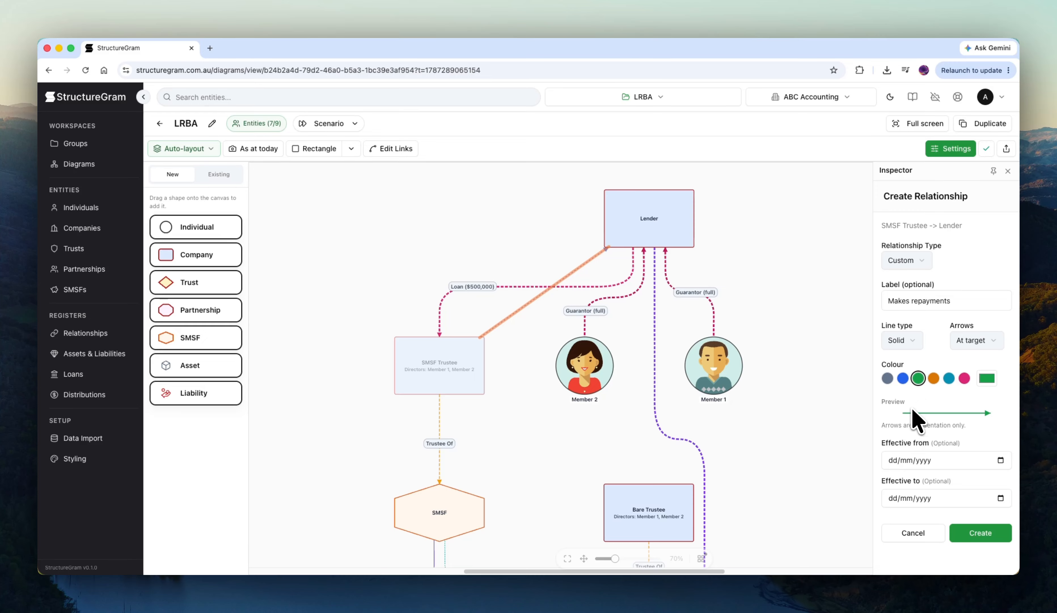
left_click(984, 533)
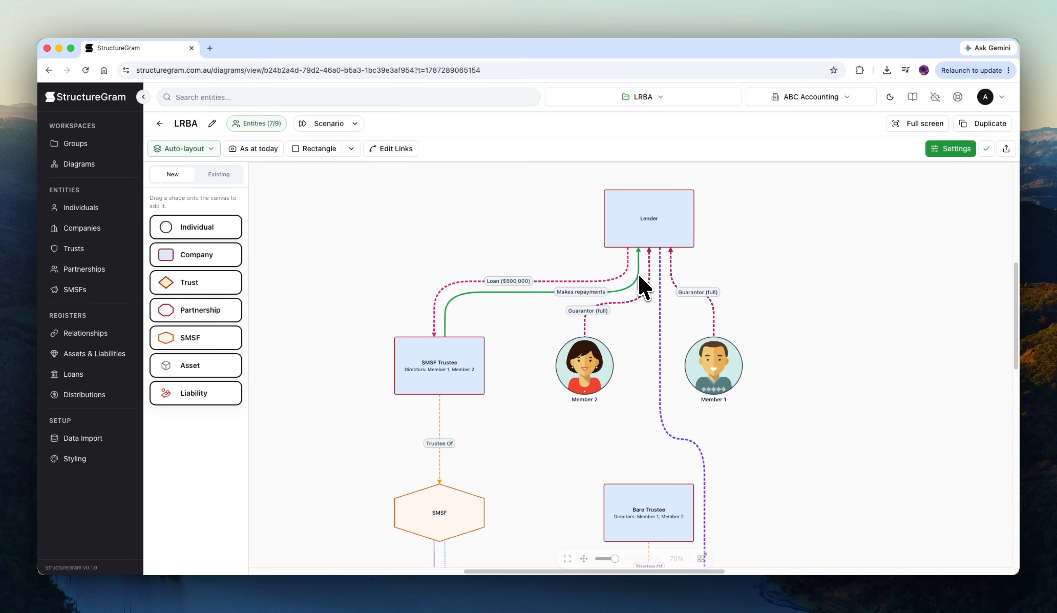
- Draw a line annotation from the SMSF to the Commercial Property and label it "Beneficial owner"
scroll(543, 365, "down", 1)
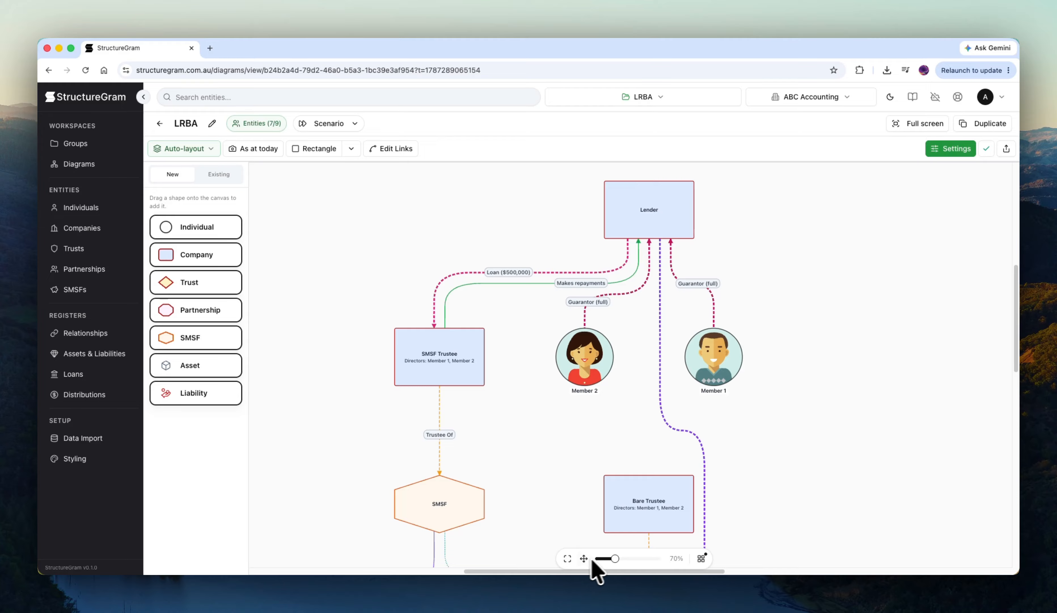
left_click_drag(615, 559, 609, 558)
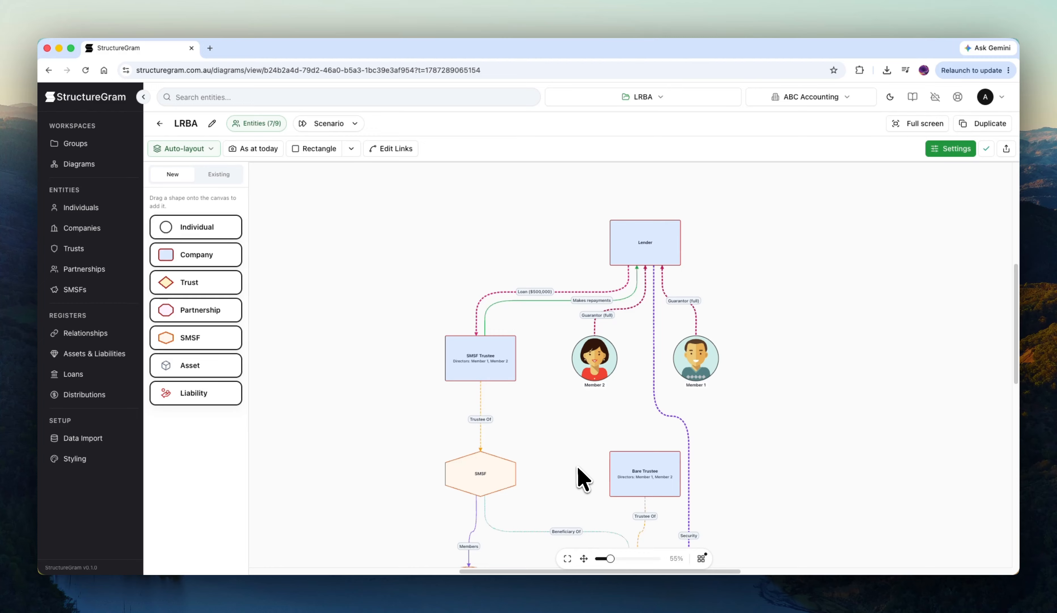
left_click_drag(576, 467, 555, 422)
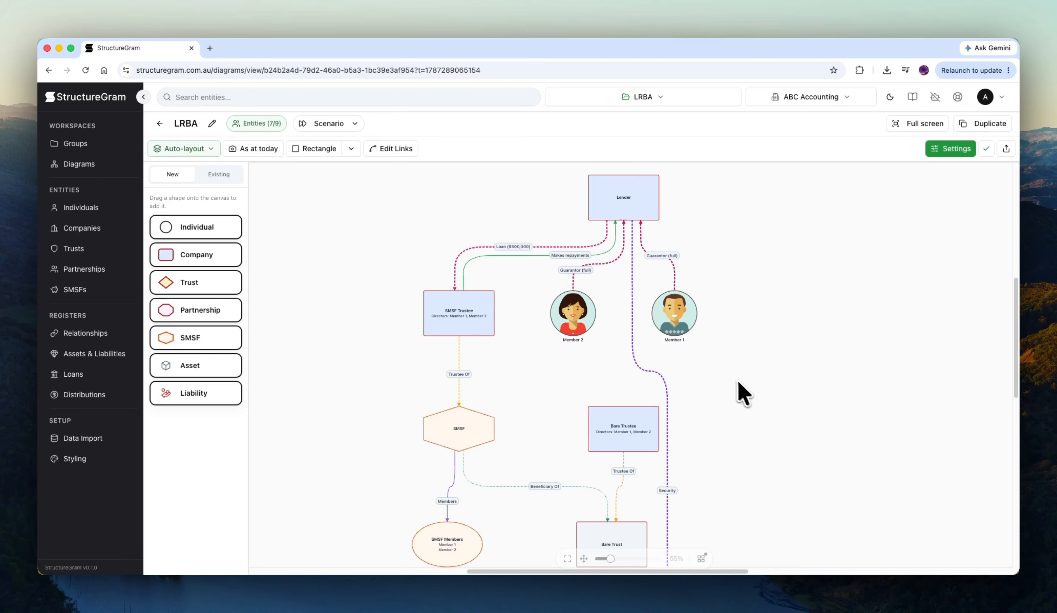
left_click_drag(547, 413, 554, 374)
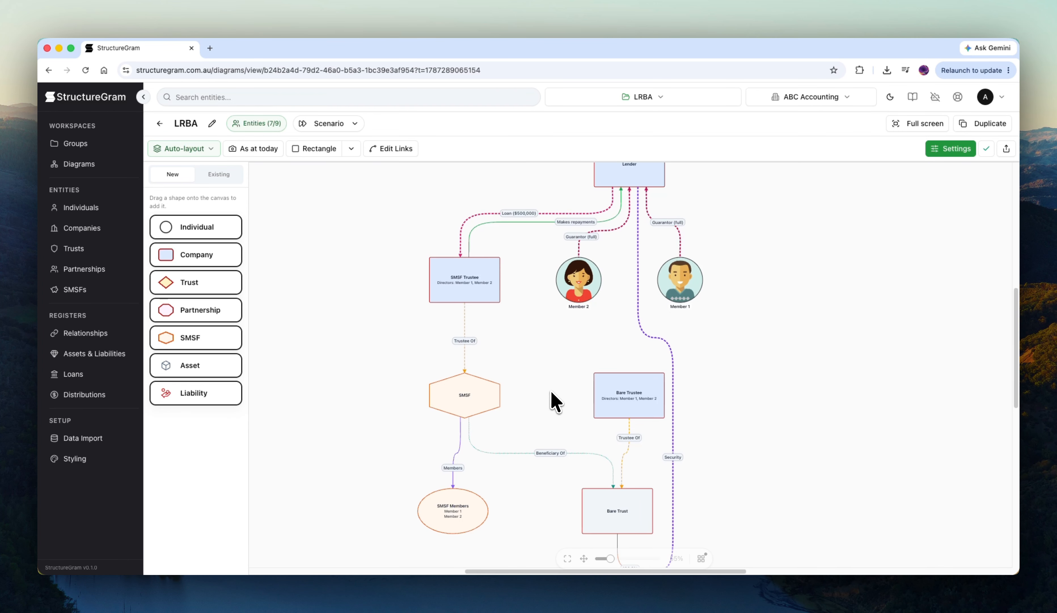
scroll(554, 402, "down", 5)
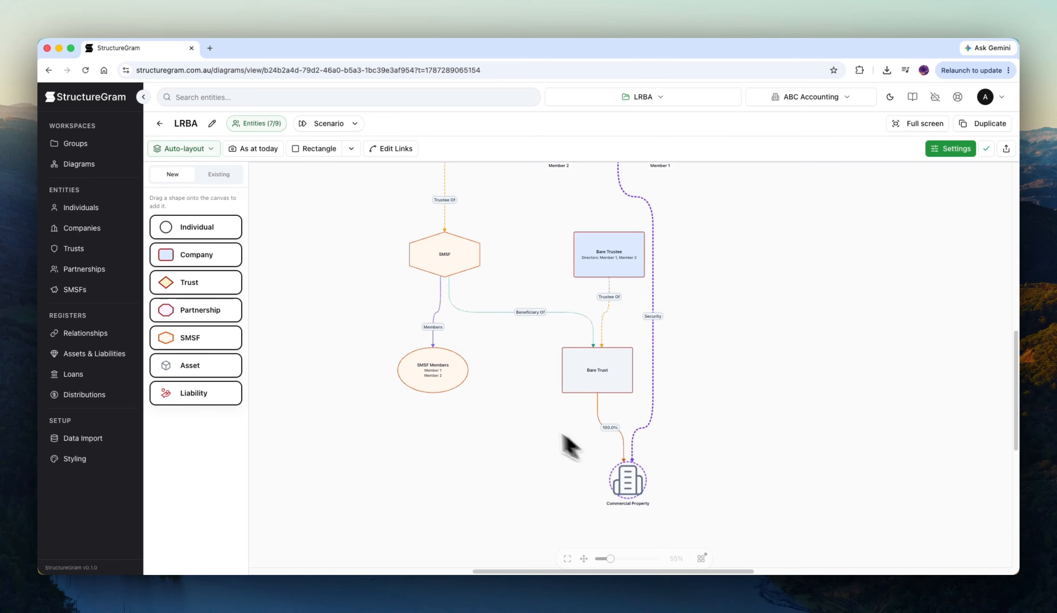
left_click(355, 151)
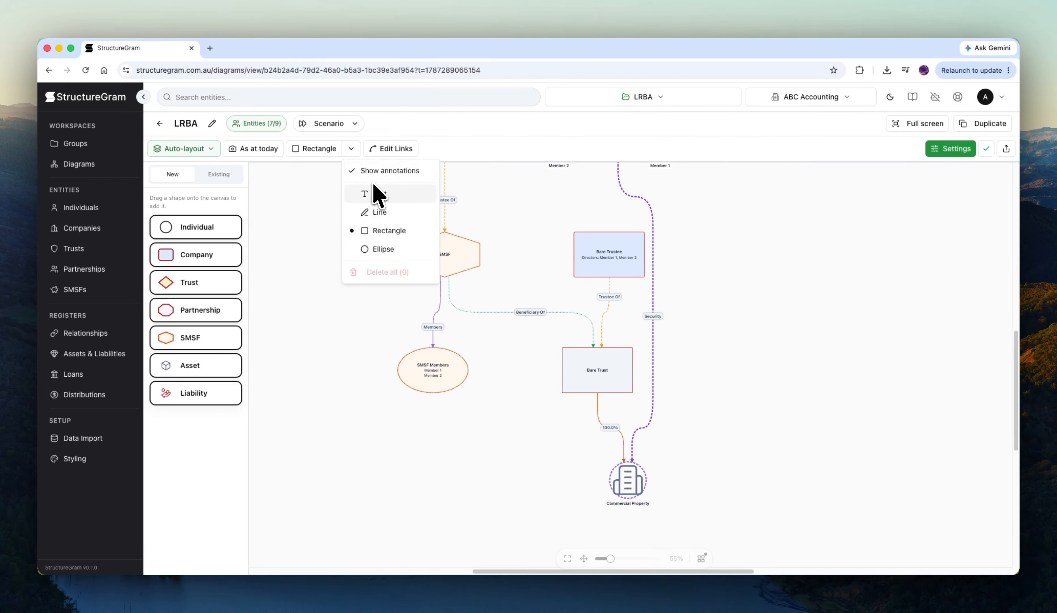
left_click(384, 207)
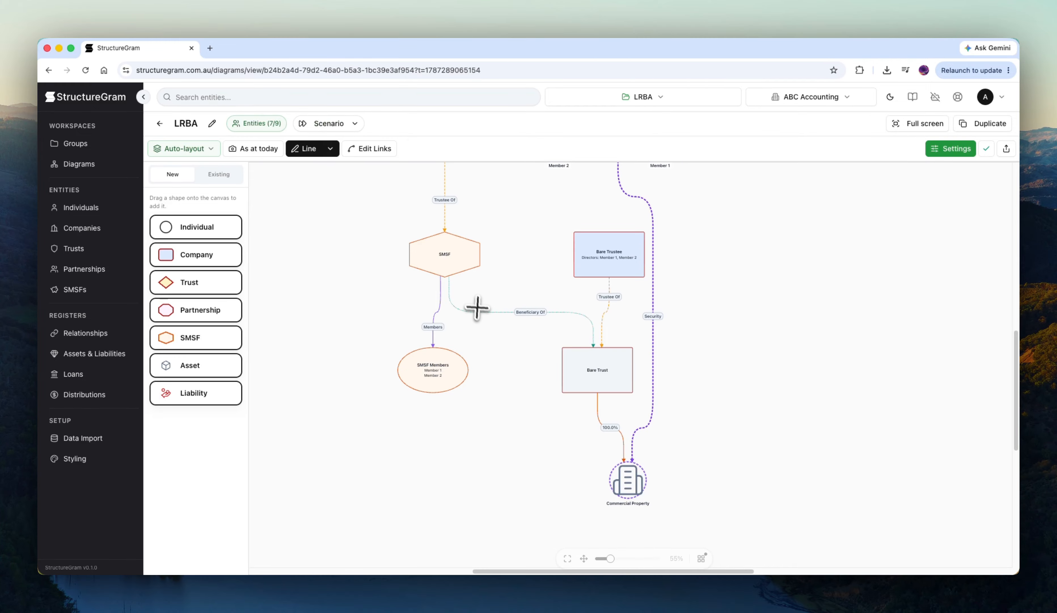
mouse_move(453, 277)
left_mouse_down()
mouse_move(600, 477)
mouse_move(606, 470)
left_mouse_up()
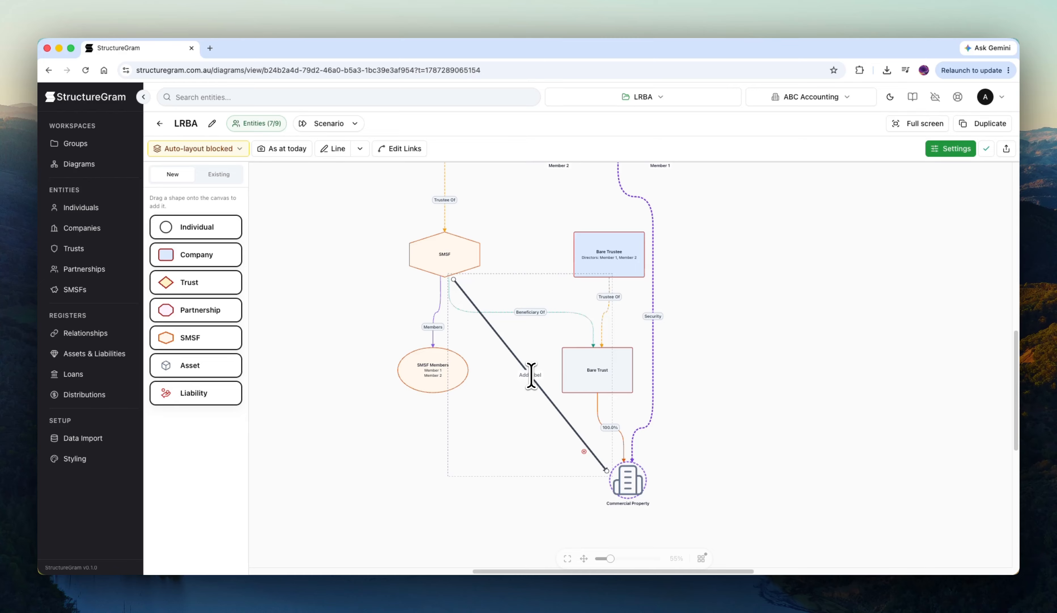
double_click(531, 375)
type("Beneficial owner")
left_click(639, 396)
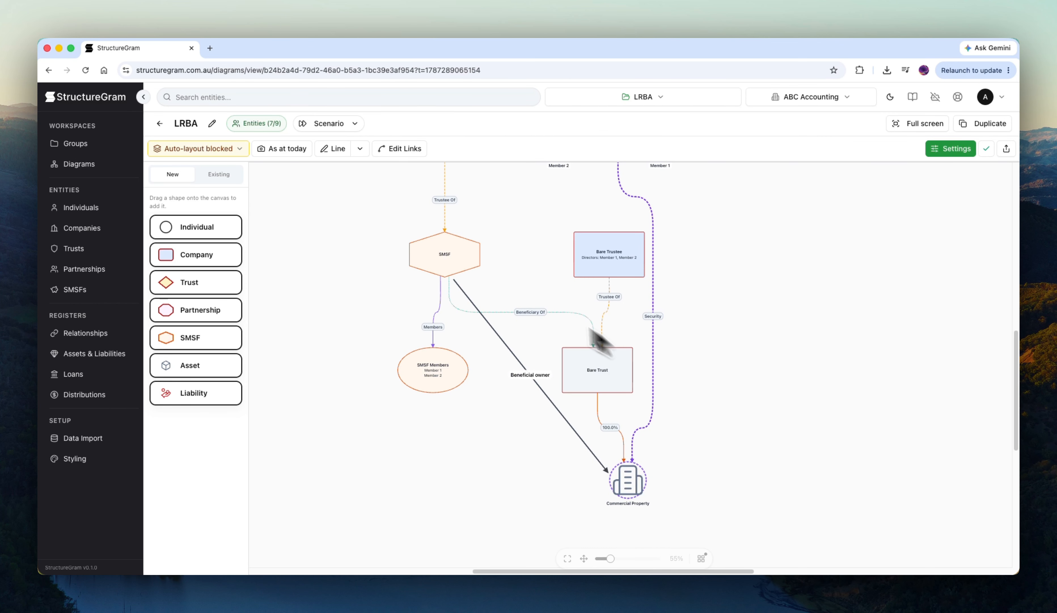
- Draw a rectangle annotation enclosing the Bare Trustee box
left_click_drag(738, 292, 740, 342)
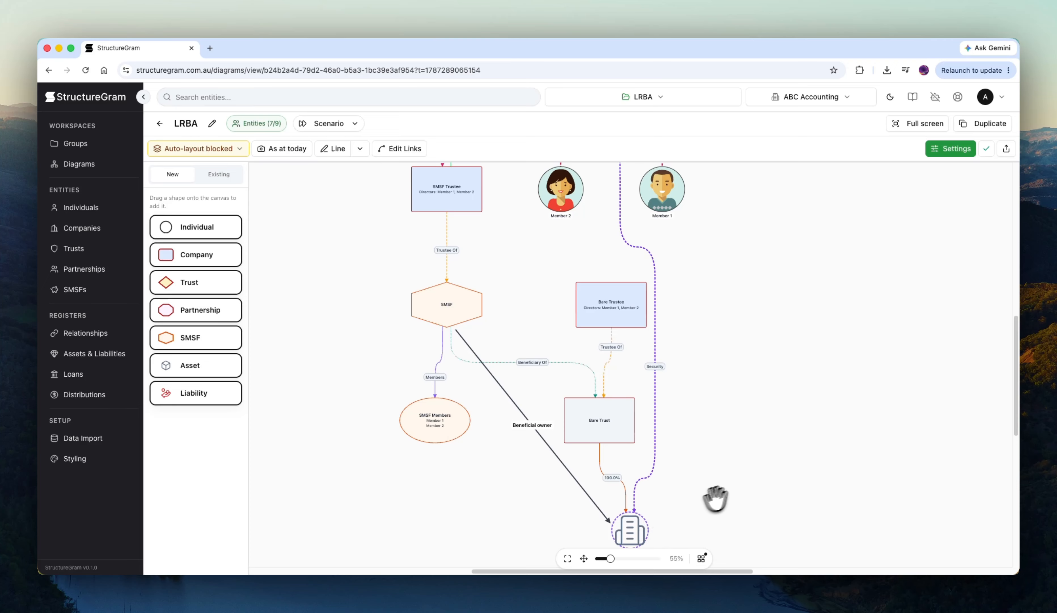
left_click_drag(750, 446, 738, 432)
left_click_drag(734, 341, 763, 474)
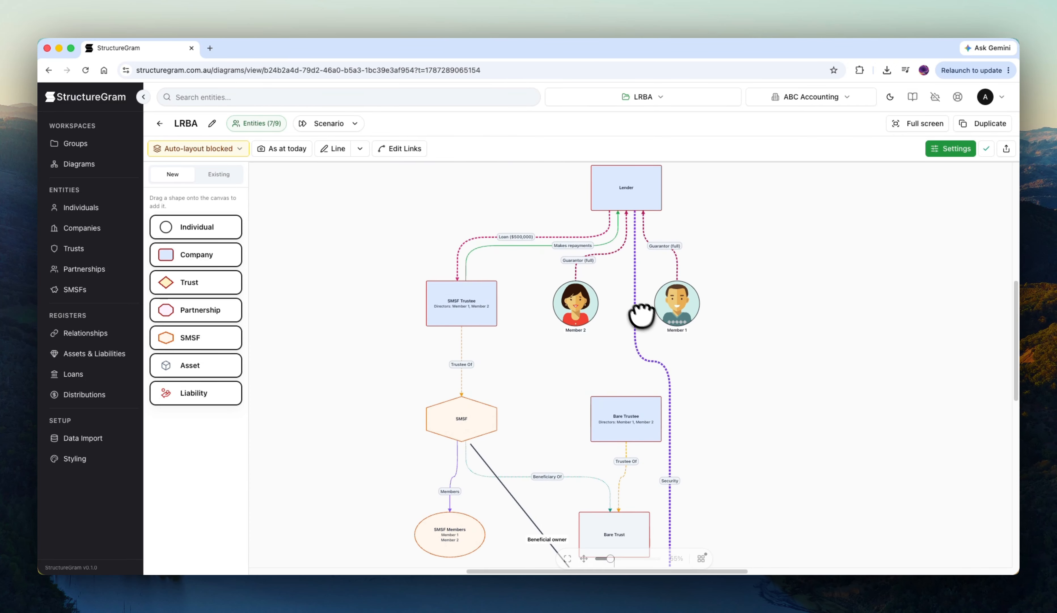
left_click_drag(528, 425, 498, 290)
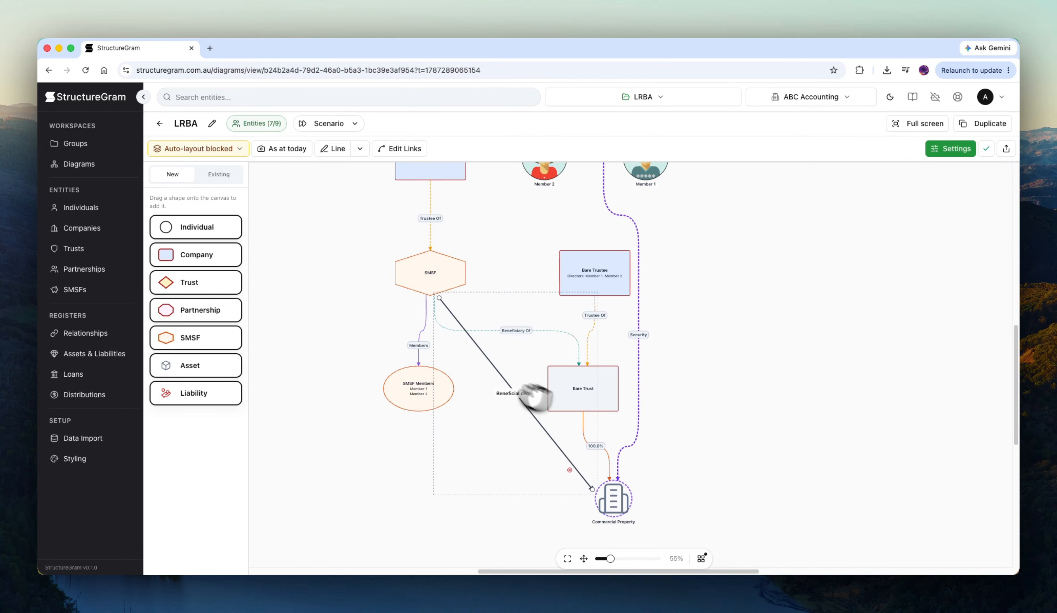
left_click_drag(683, 340, 663, 361)
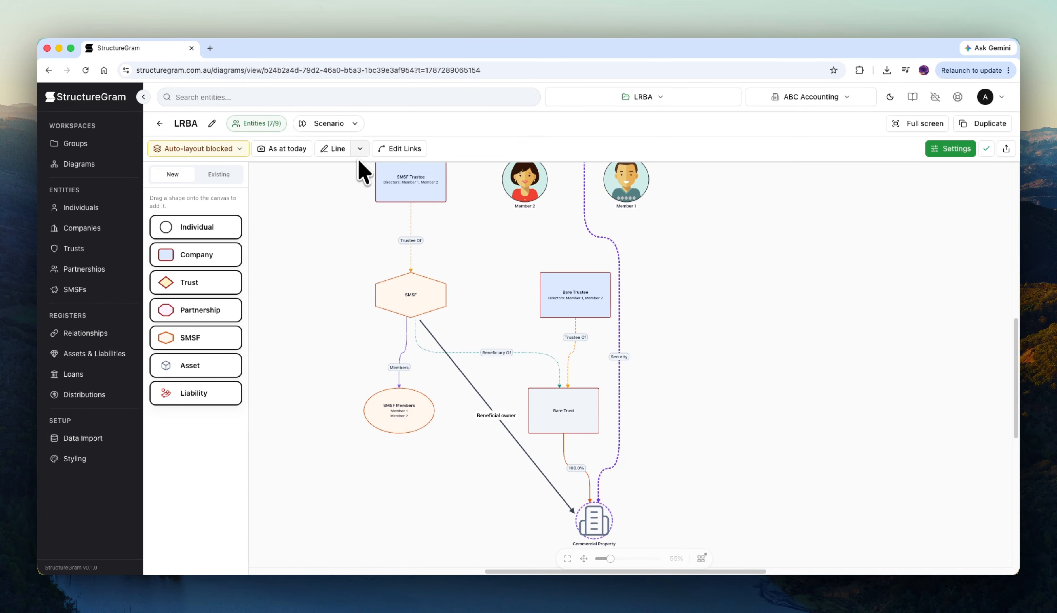
left_click(360, 148)
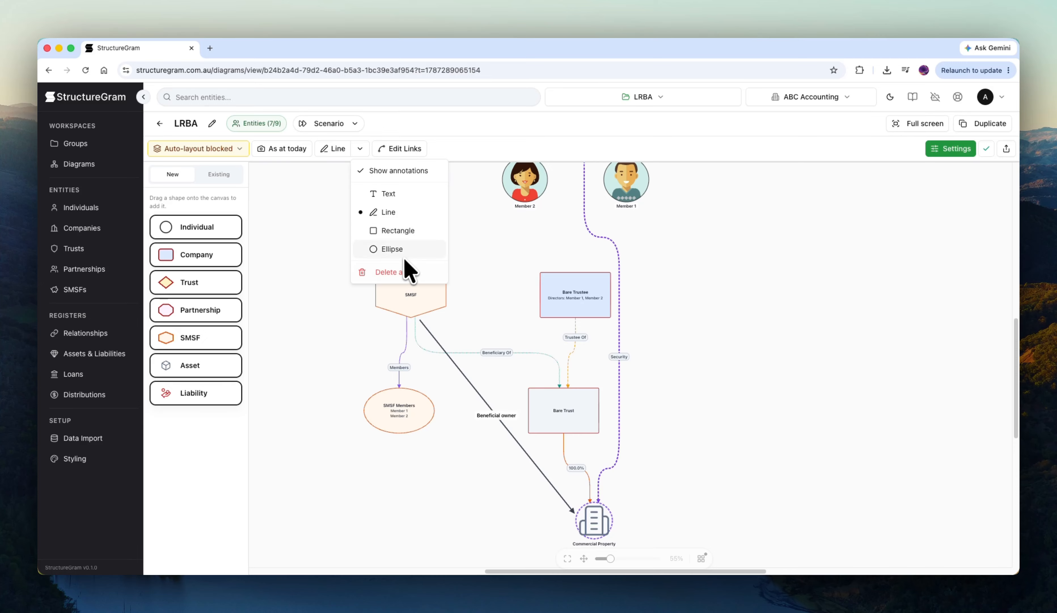
left_click(405, 230)
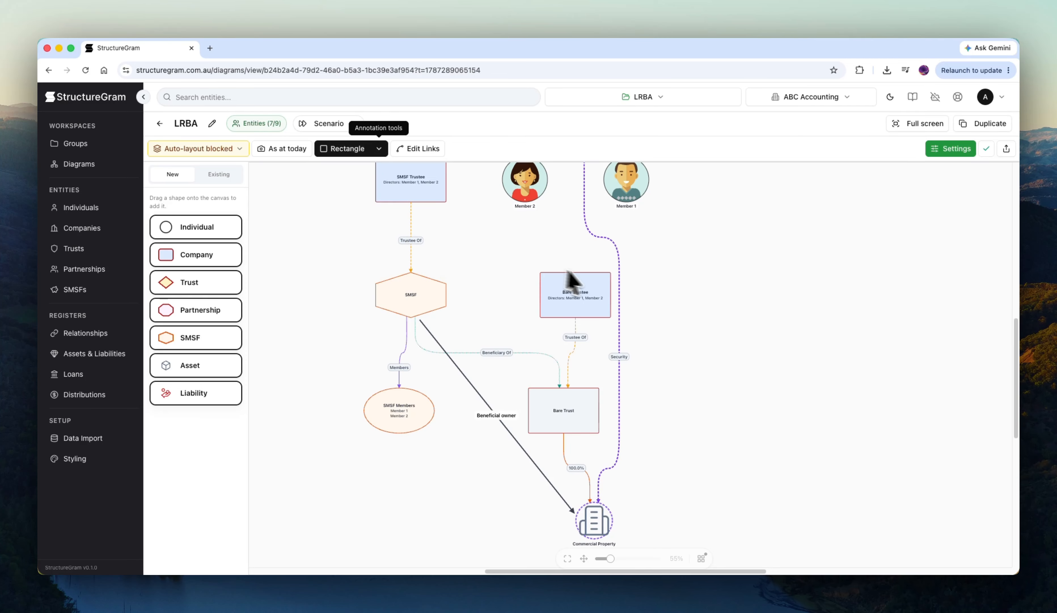
left_click_drag(527, 261, 622, 327)
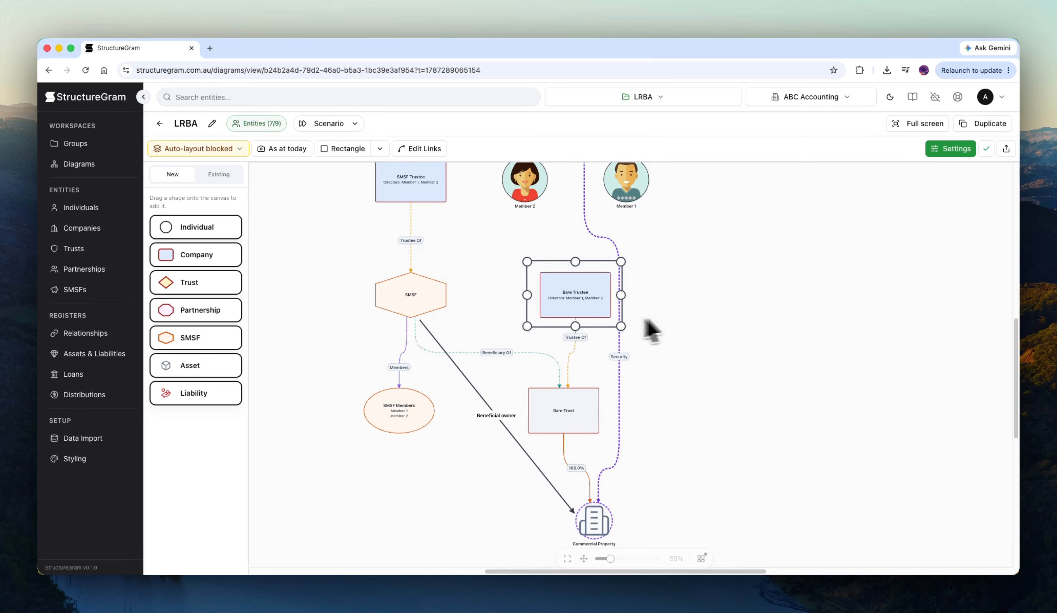
- Review the stroke options of the rectangle around Bare Trustee and set its fill colour to red
right_click(594, 332)
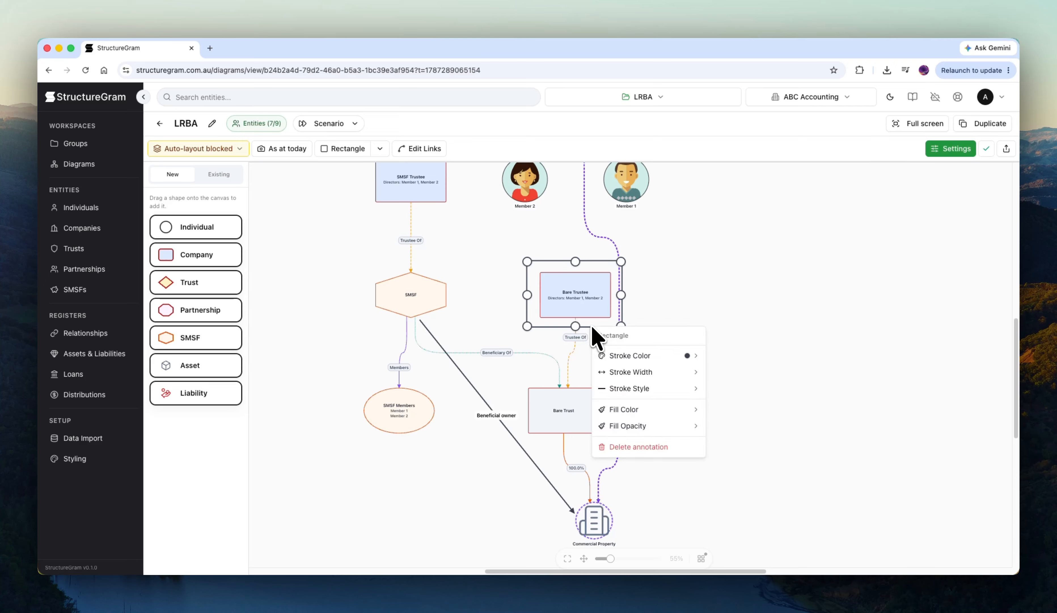
mouse_move(643, 353)
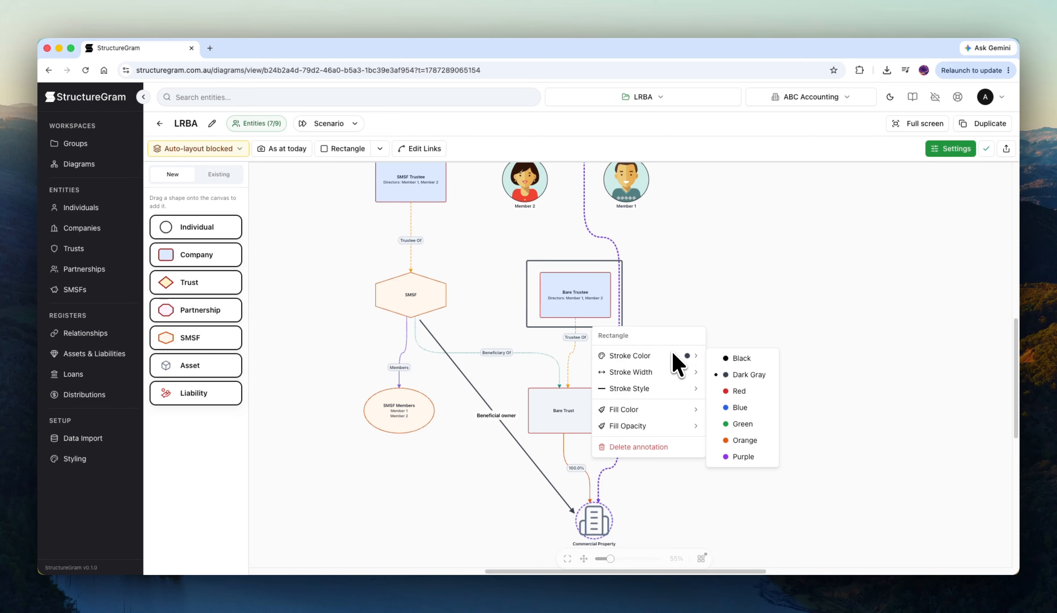
mouse_move(659, 374)
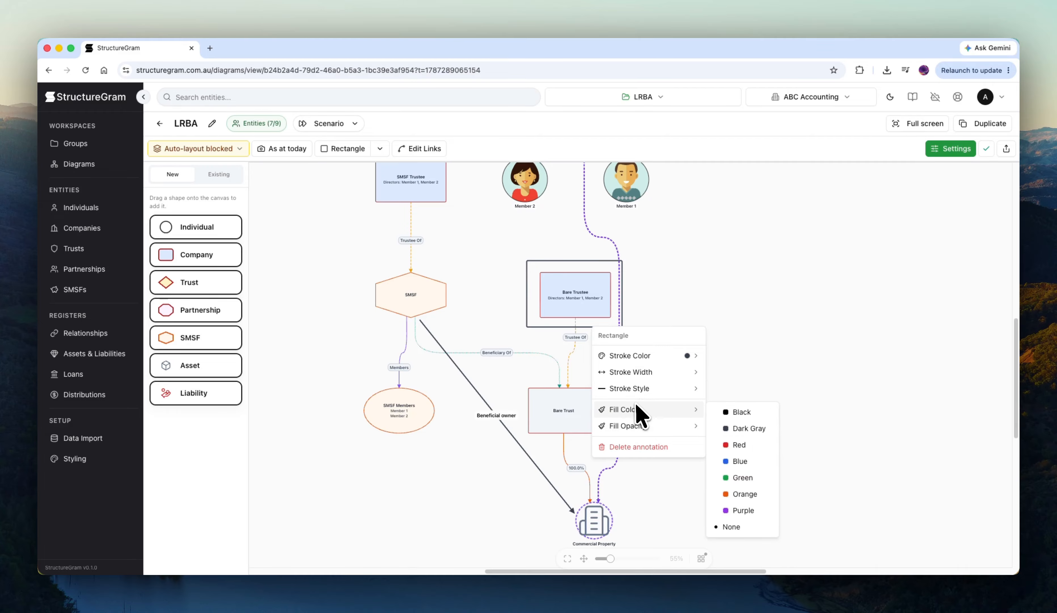
mouse_move(627, 408)
left_click(742, 444)
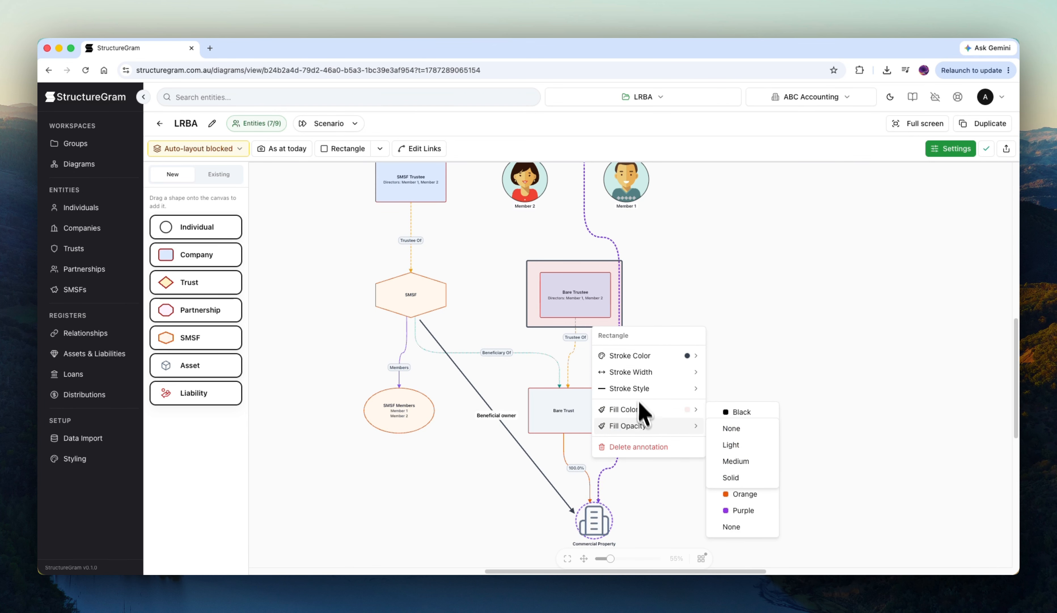
left_click(739, 370)
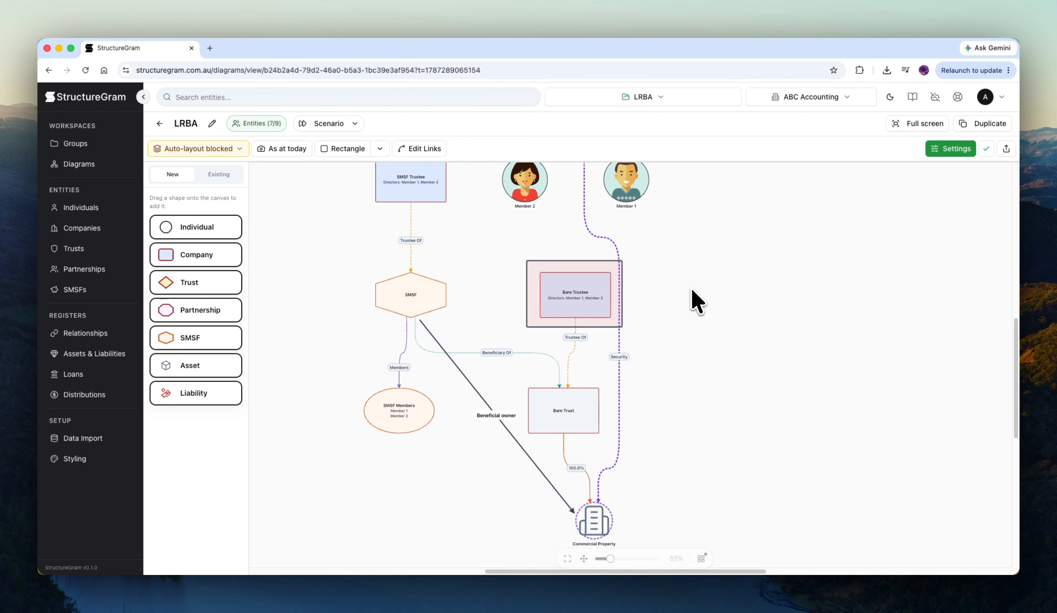
- Review the styling and deletion options of the rectangle annotation around Bare Trustee without changing anything
left_click(381, 151)
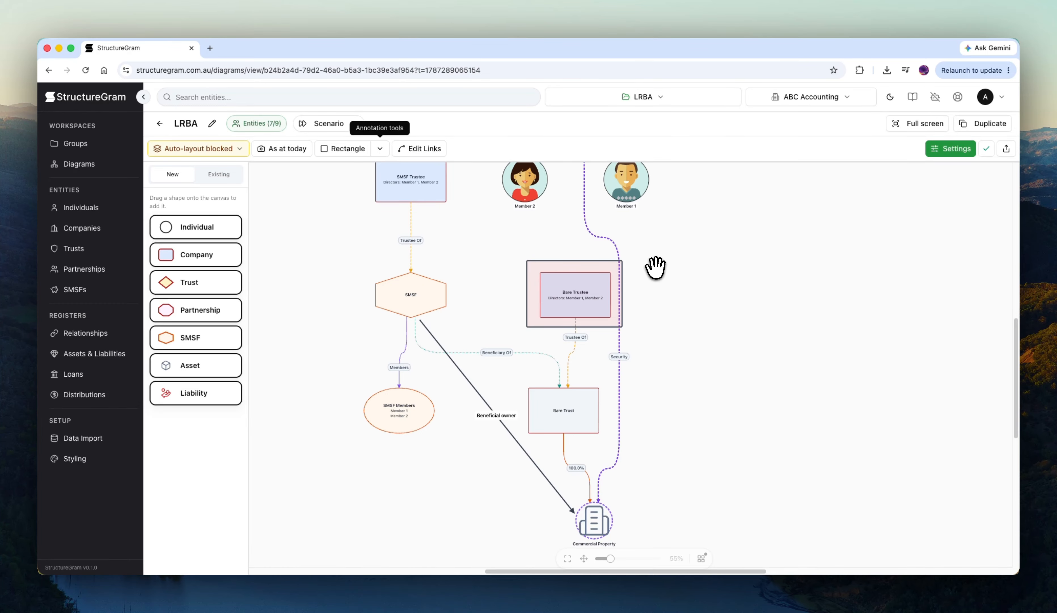
right_click(602, 266)
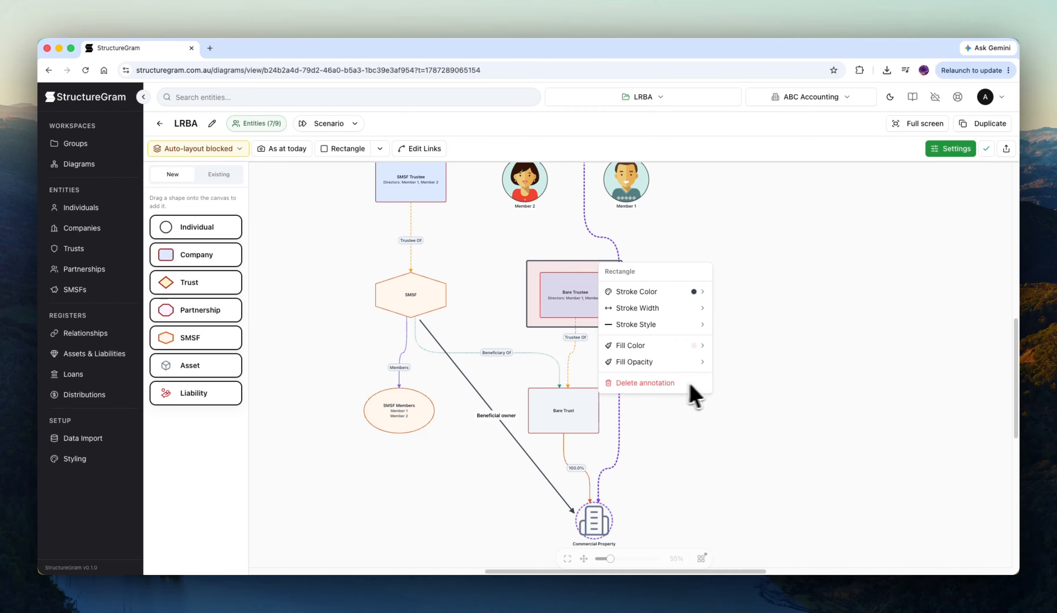
left_click(740, 374)
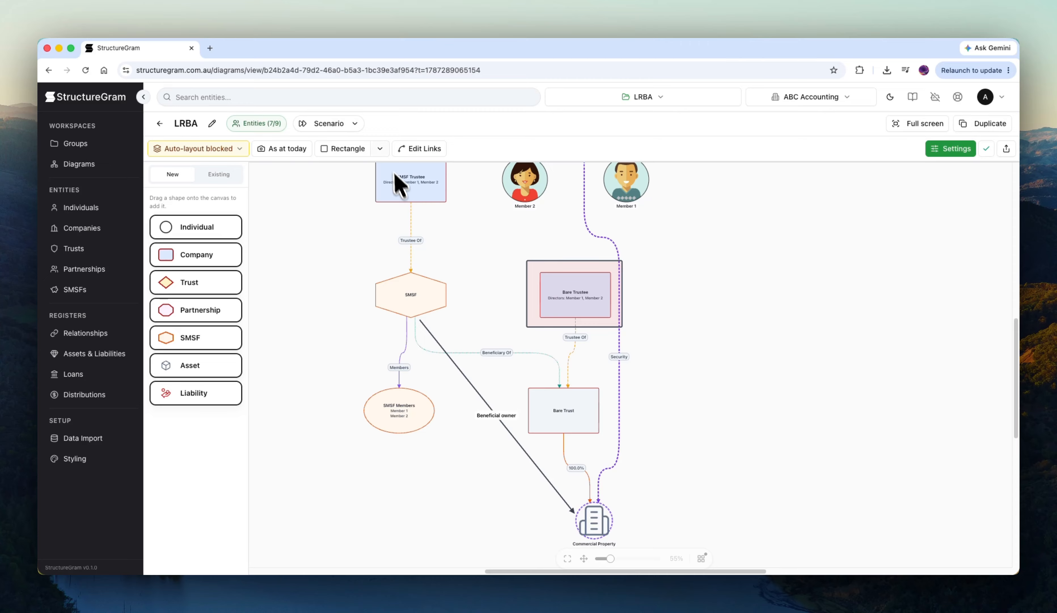
- Hide all annotations on the diagram and show them again
left_click(380, 149)
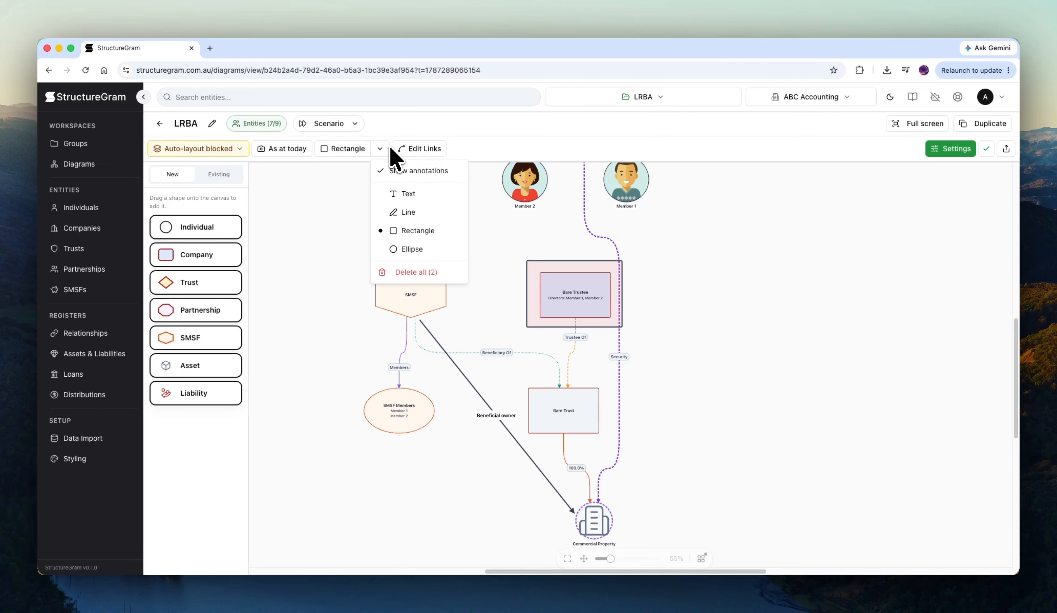
left_click(394, 170)
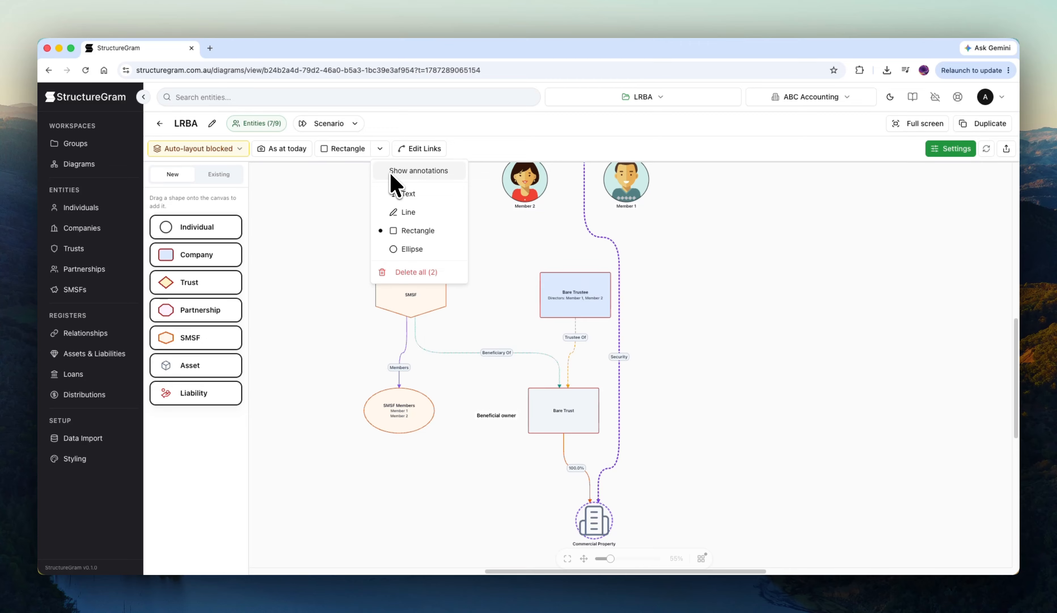
left_click(432, 173)
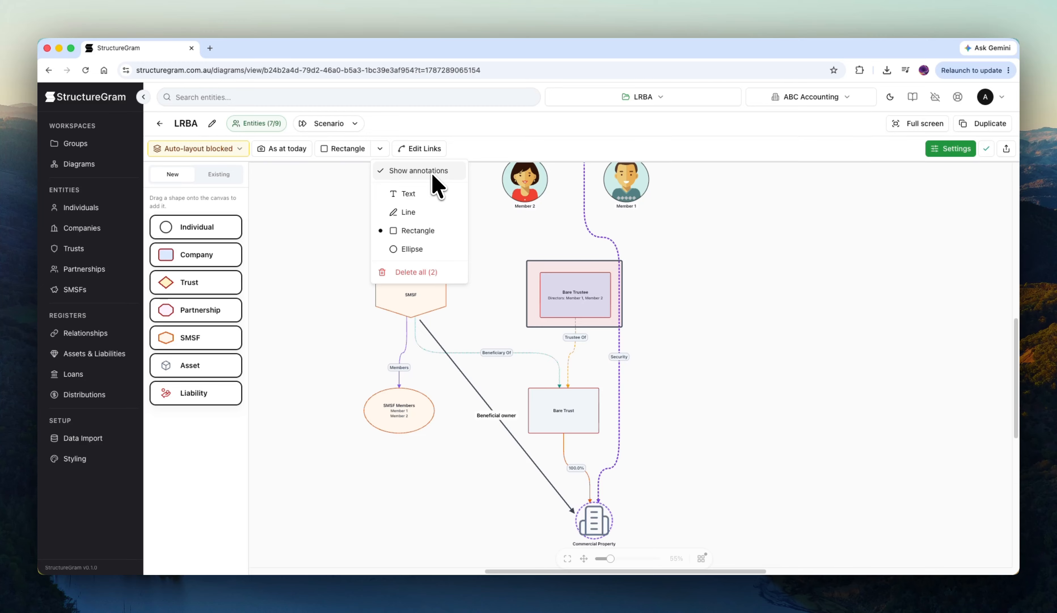
left_click(508, 244)
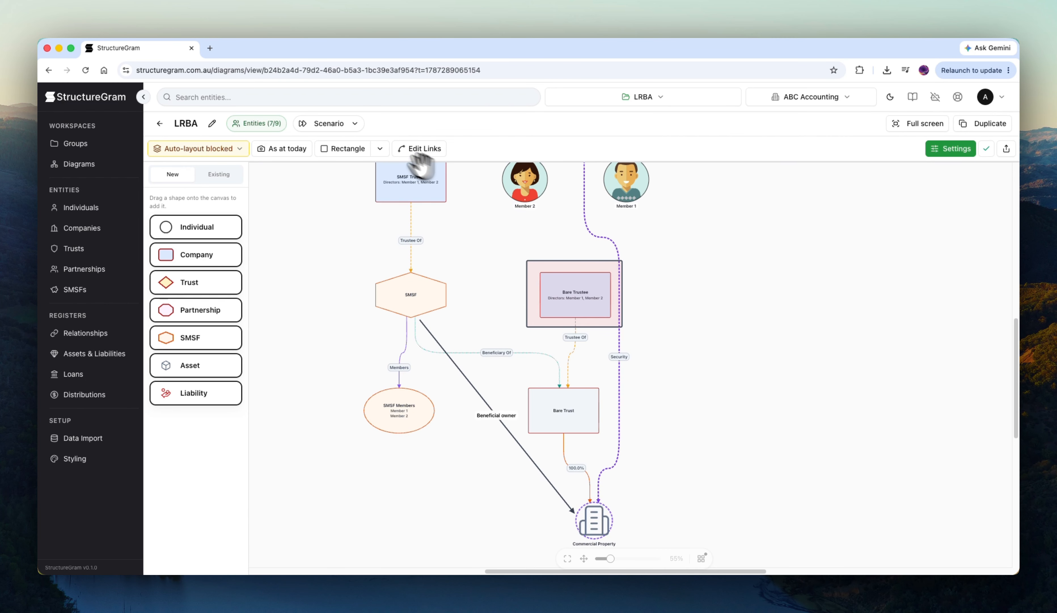
- Turn off the display of annotations on the diagram
left_click(380, 149)
left_click(393, 173)
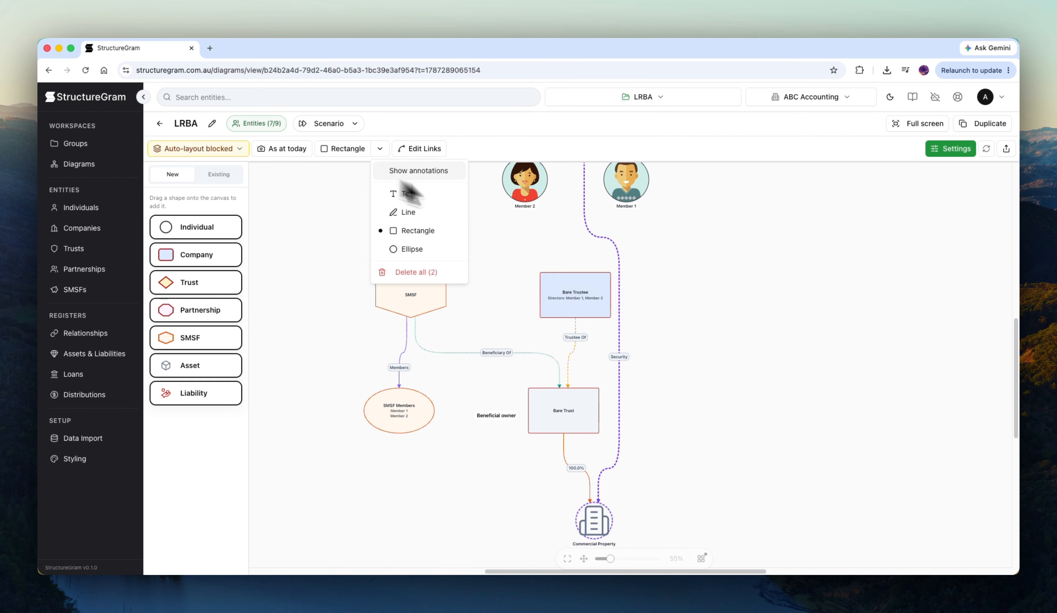
left_click(673, 276)
- Move the Bare Trustee box further right, the SMSF shape further left, and the SMSF Trustee box up and to the left
left_click_drag(682, 329, 702, 444)
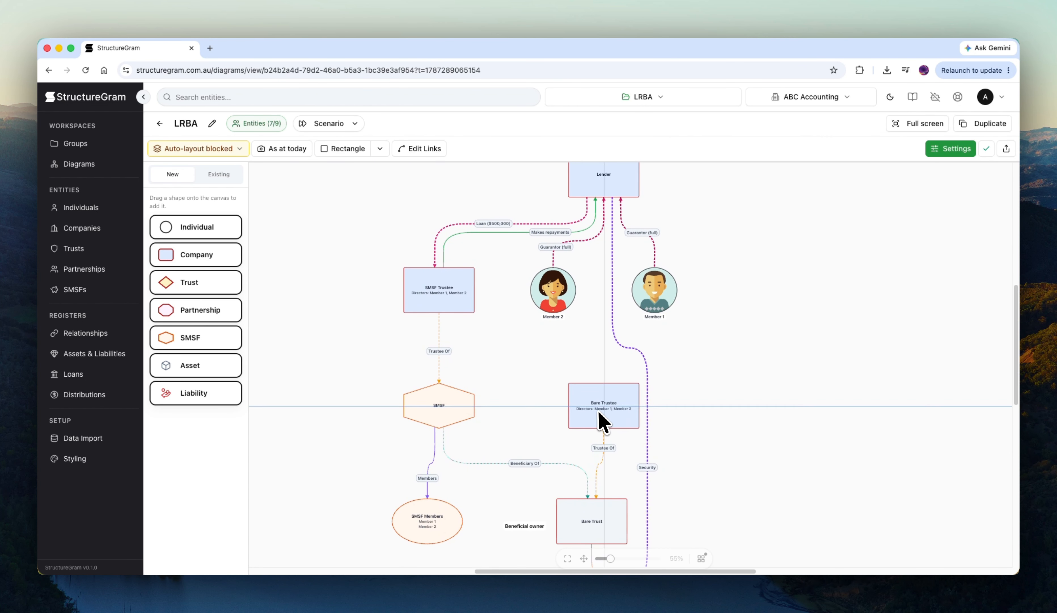
left_click_drag(598, 410, 729, 404)
left_click_drag(447, 424, 369, 405)
left_click_drag(456, 300, 404, 229)
left_click_drag(474, 298, 469, 315)
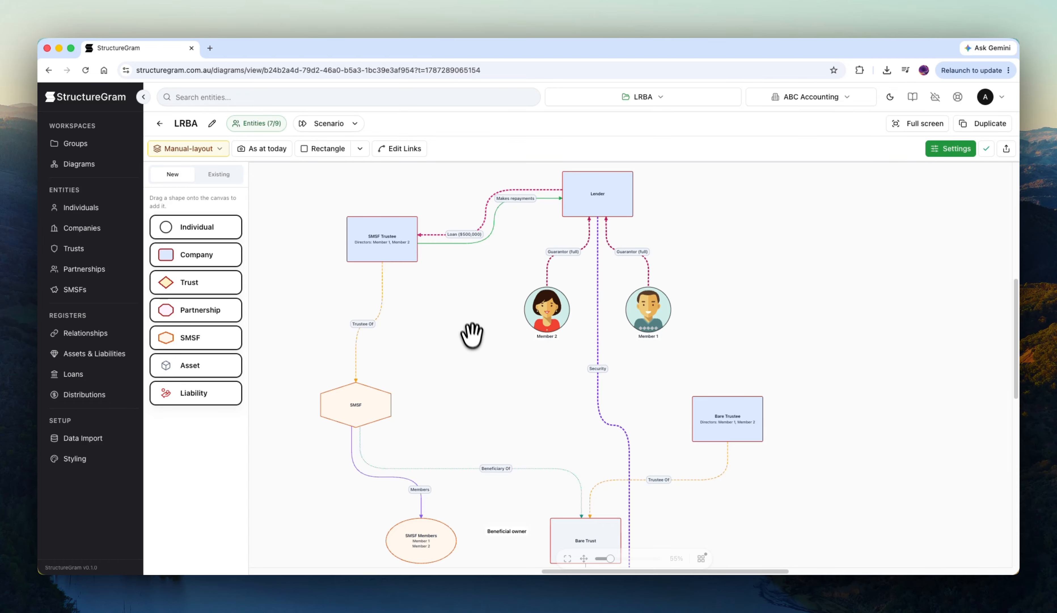
- Turn the annotations back on and check the line and rectangle positions against the moved entities
left_click_drag(475, 347, 453, 302)
left_click(361, 149)
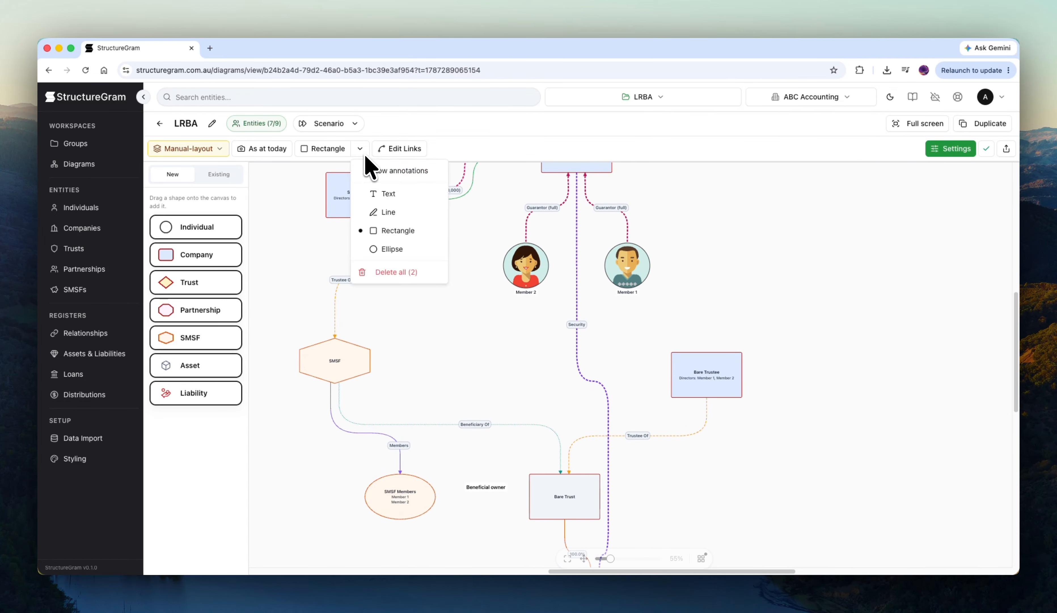
left_click(371, 170)
left_click(472, 331)
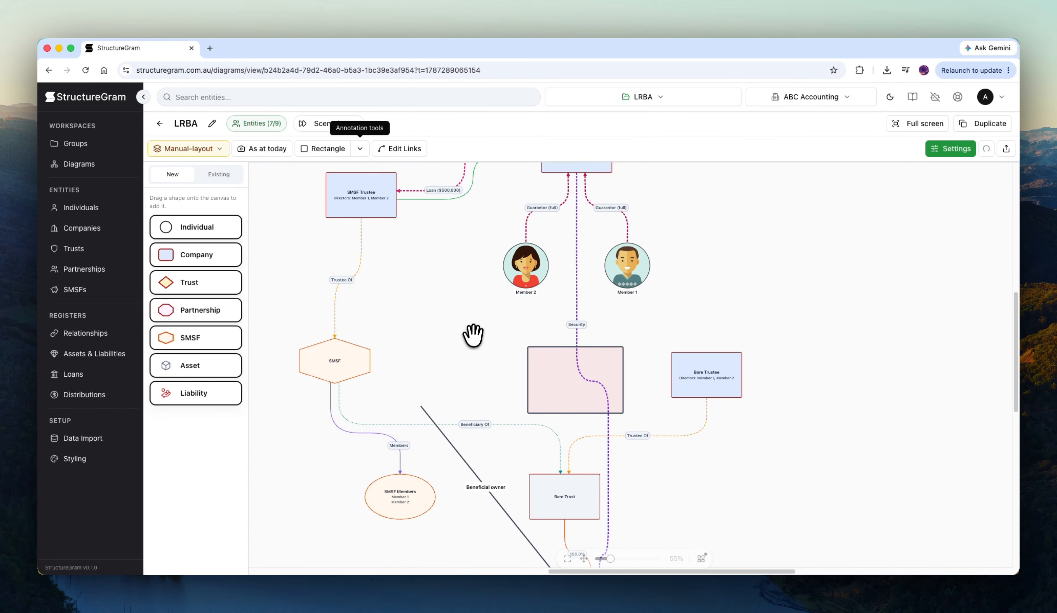
left_click_drag(472, 330, 467, 267)
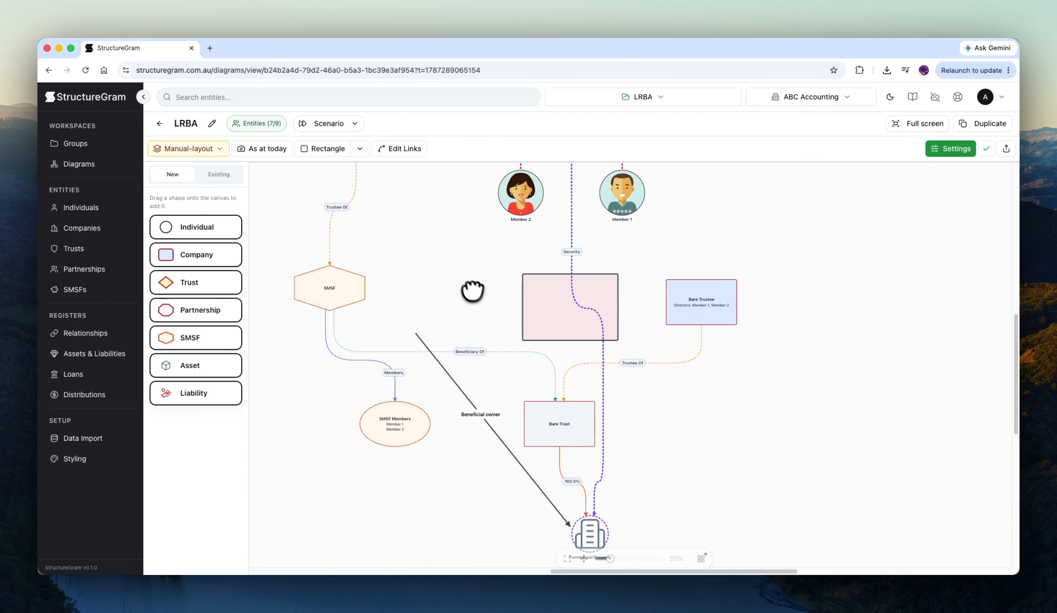
scroll(474, 286, "up", 2)
left_click_drag(474, 283, 477, 384)
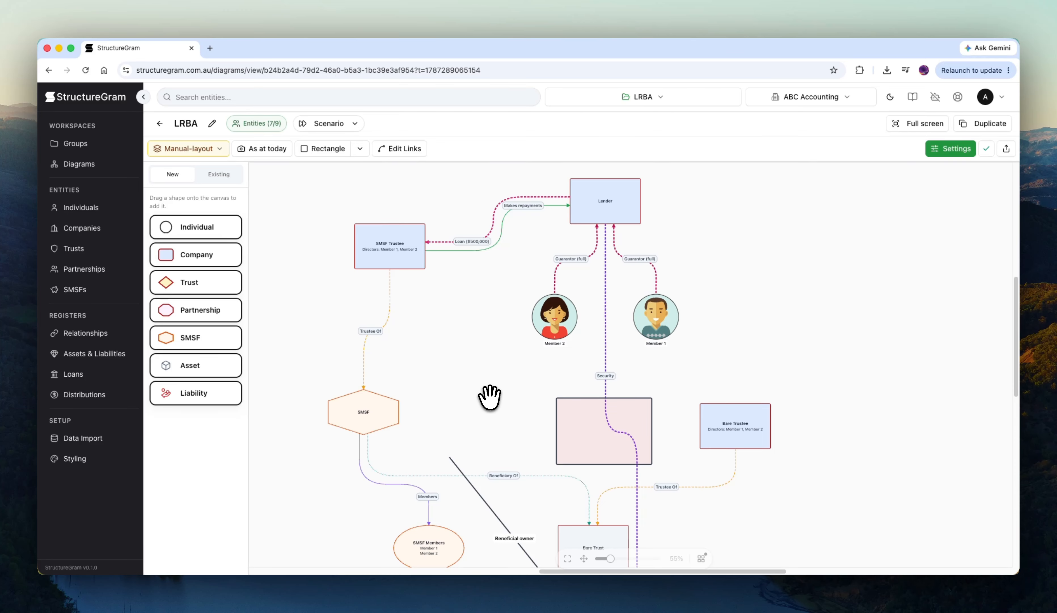
left_click_drag(469, 390, 498, 393)
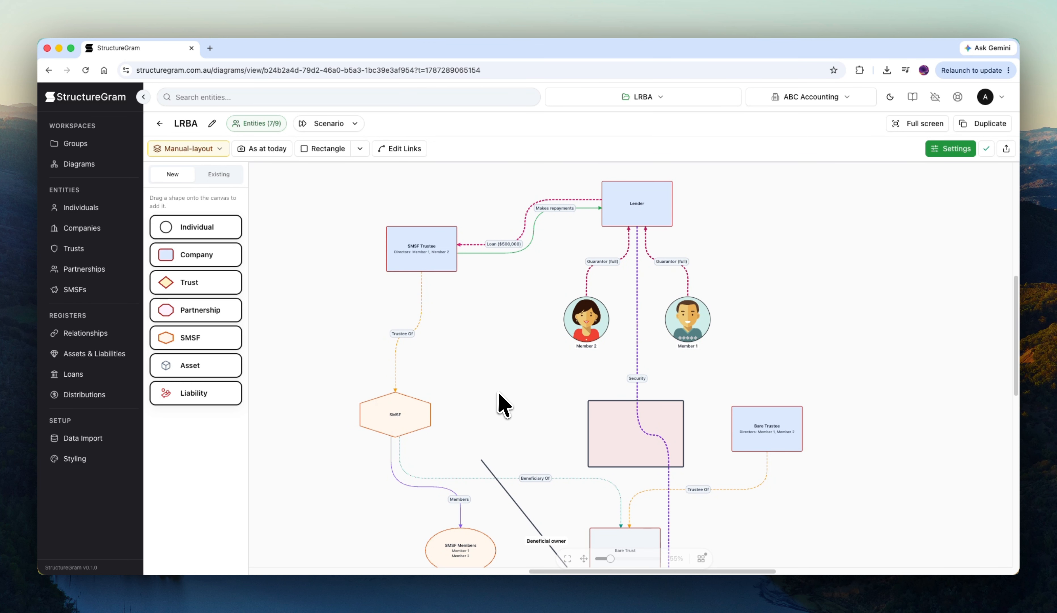